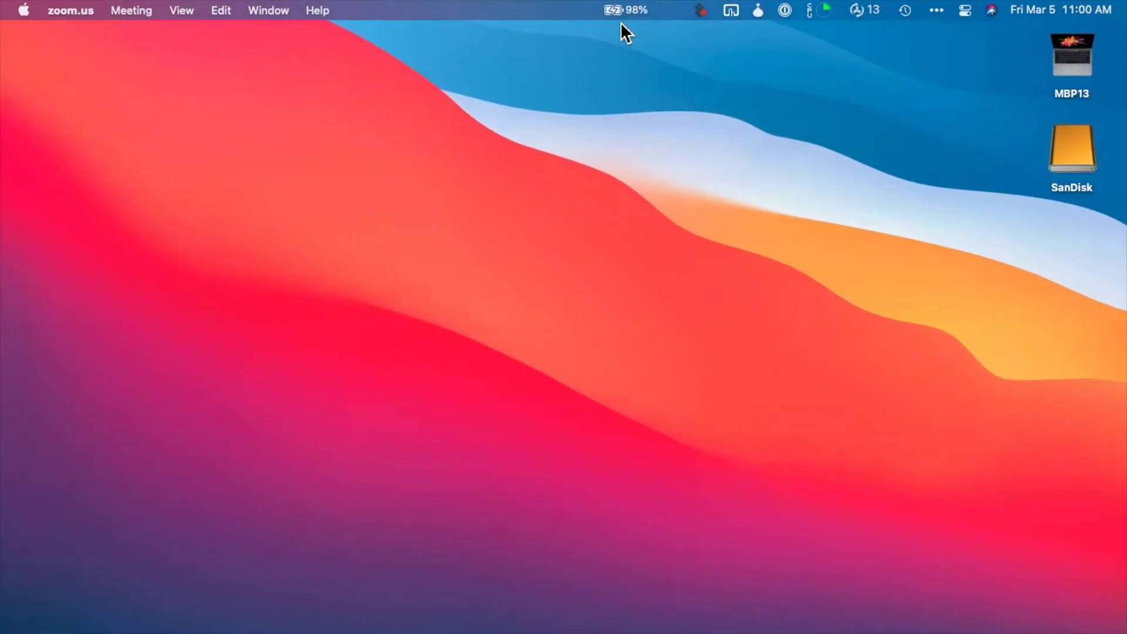
# Open coconutBattery's menu-bar summary (98.5%, 24 cycles, Good) and then its full window
pyautogui.click(627, 11)
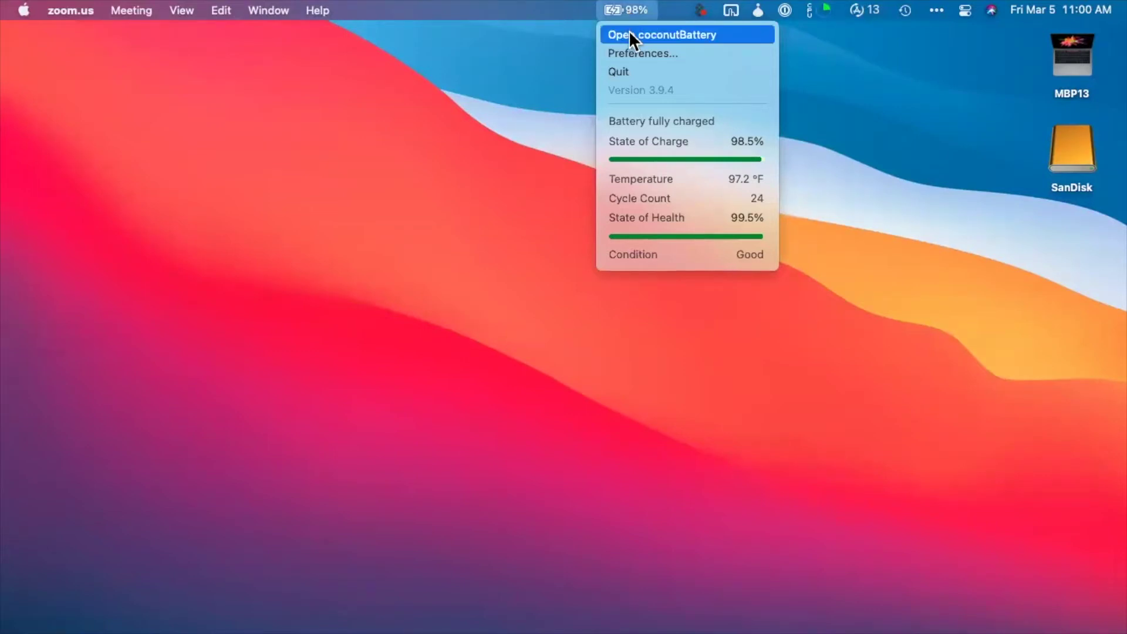
pyautogui.click(661, 34)
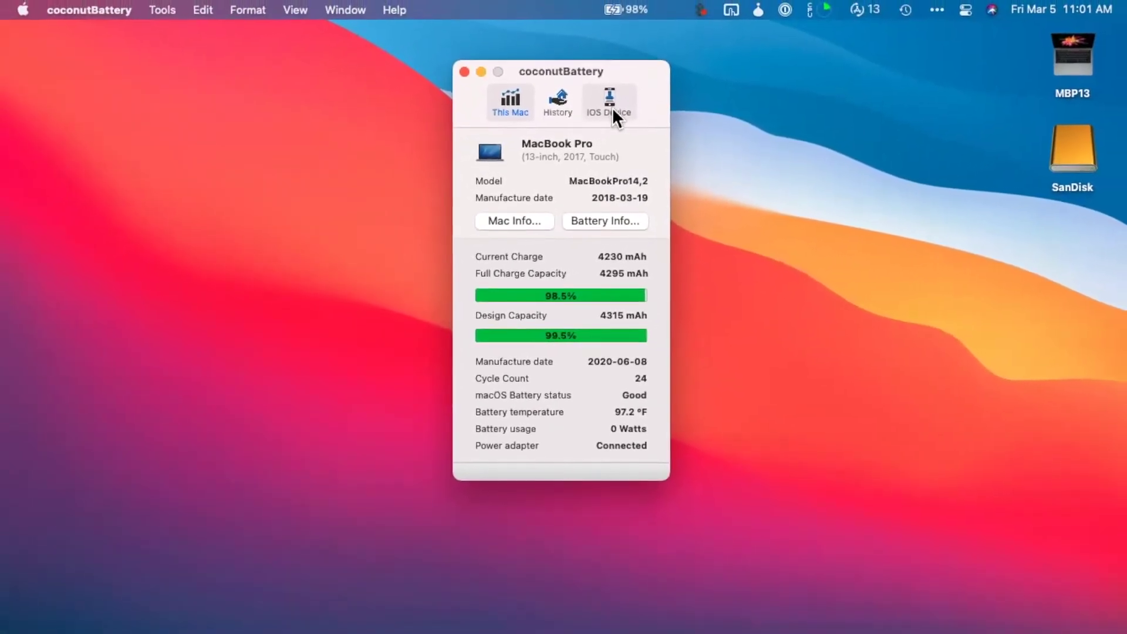
# View coconutBattery's iOS Device tab for a connected device's battery info
pyautogui.click(613, 111)
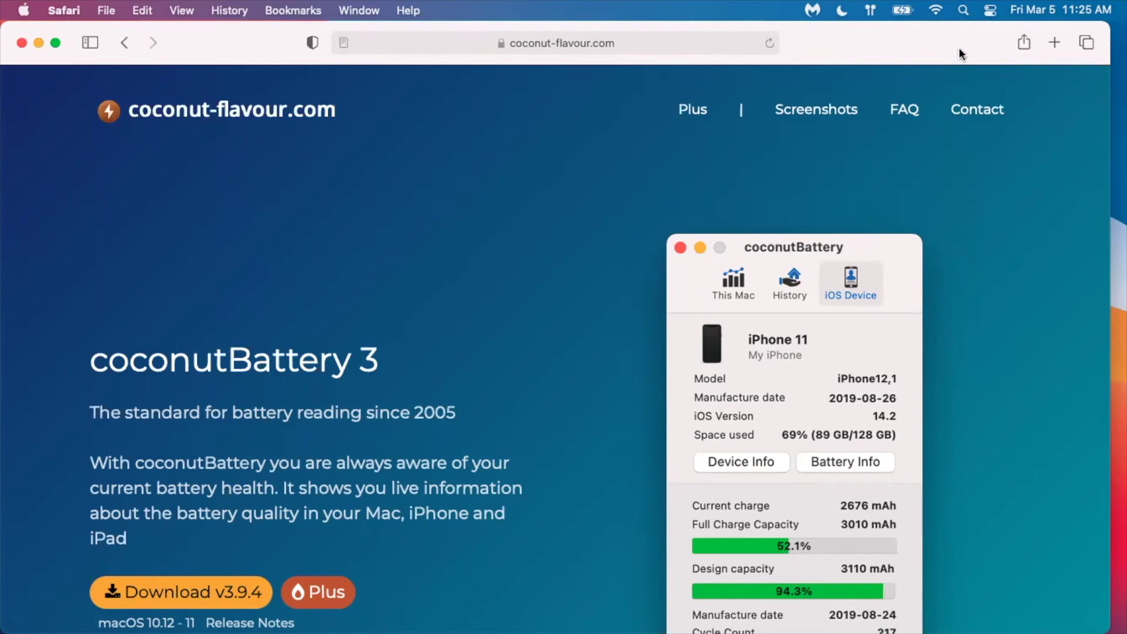
# Download coconutBattery v3.9.4 from coconut-flavour.com
pyautogui.click(235, 598)
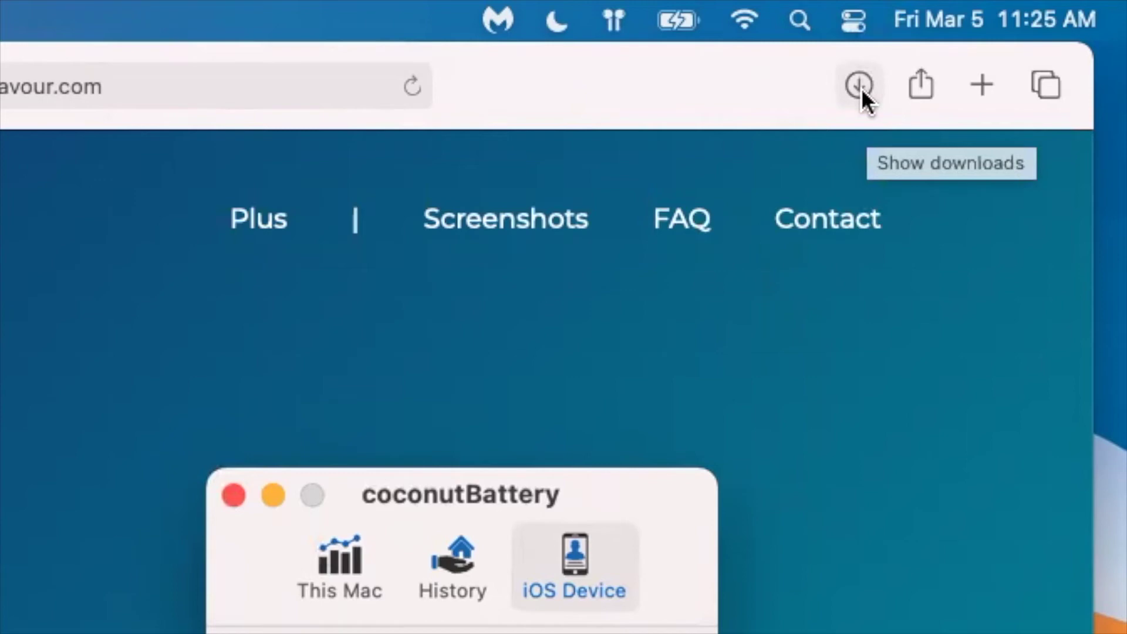
# Show Safari's downloads list with the finished 13.8 MB coconutBattery file
pyautogui.click(860, 86)
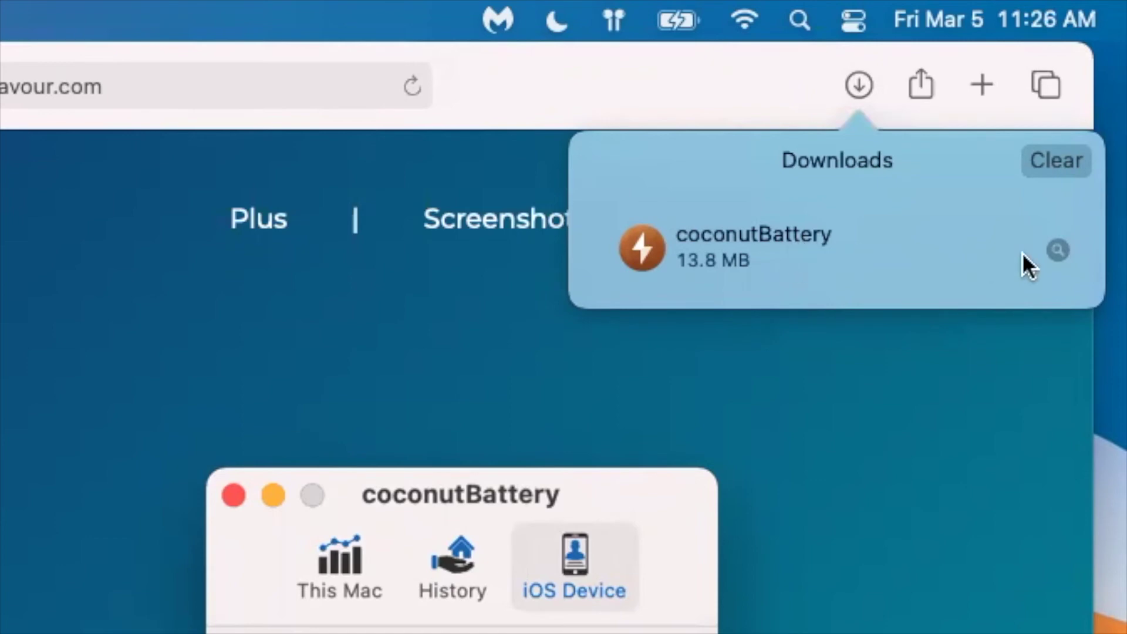
# Reveal the downloaded coconutBattery in Finder and drag it into Applications
pyautogui.click(1057, 251)
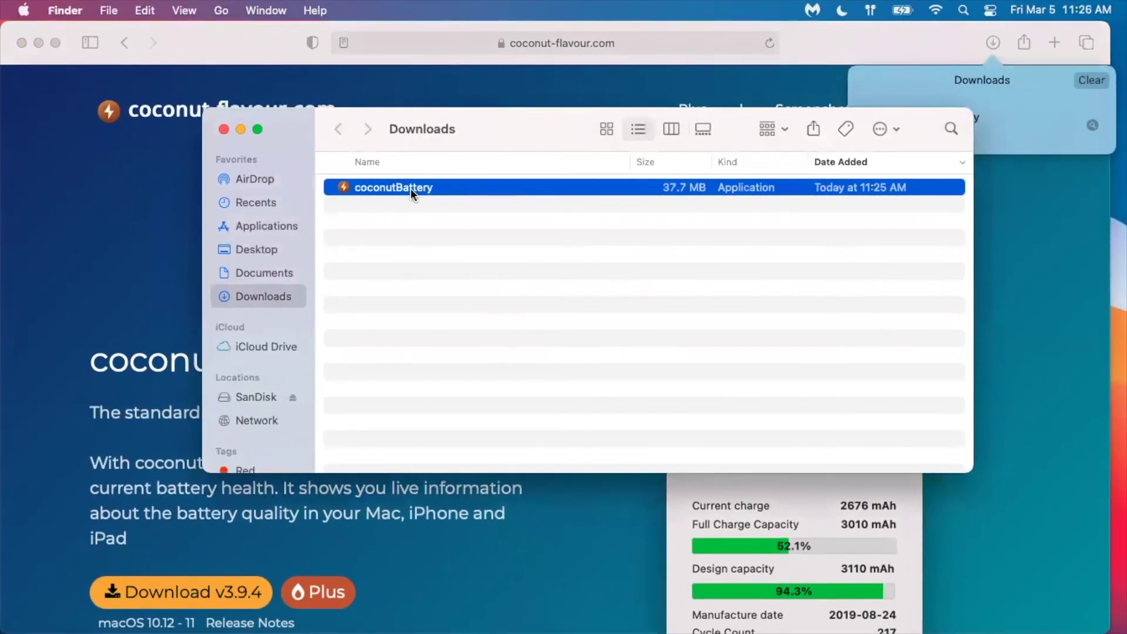
pyautogui.moveTo(405, 185); pyautogui.dragTo(288, 227)
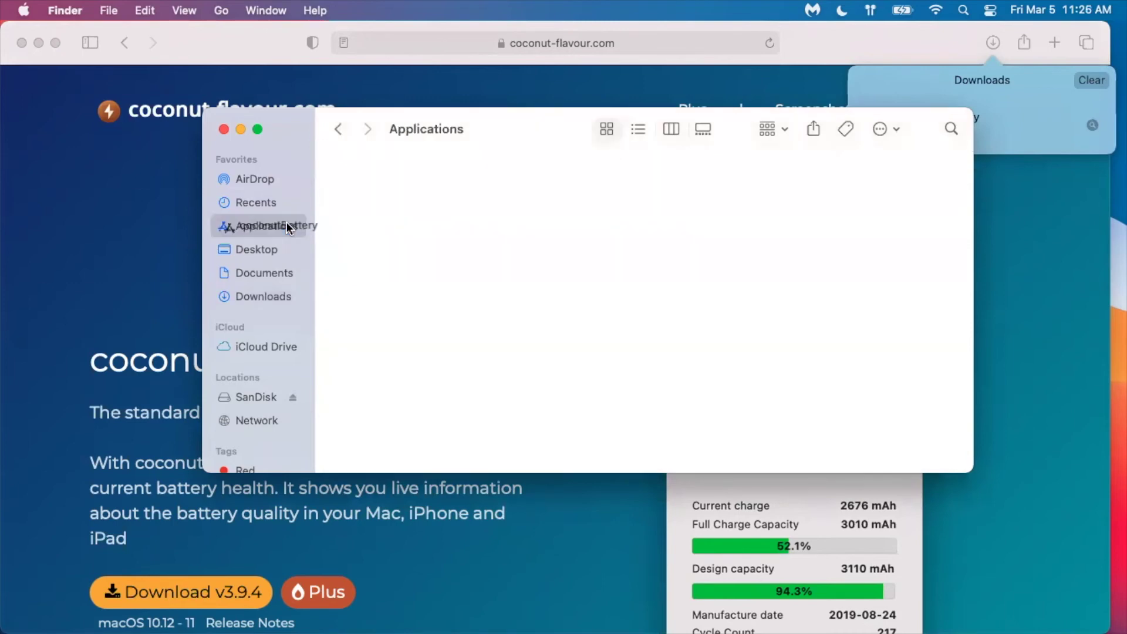
pyautogui.moveTo(288, 227); pyautogui.dragTo(649, 246)
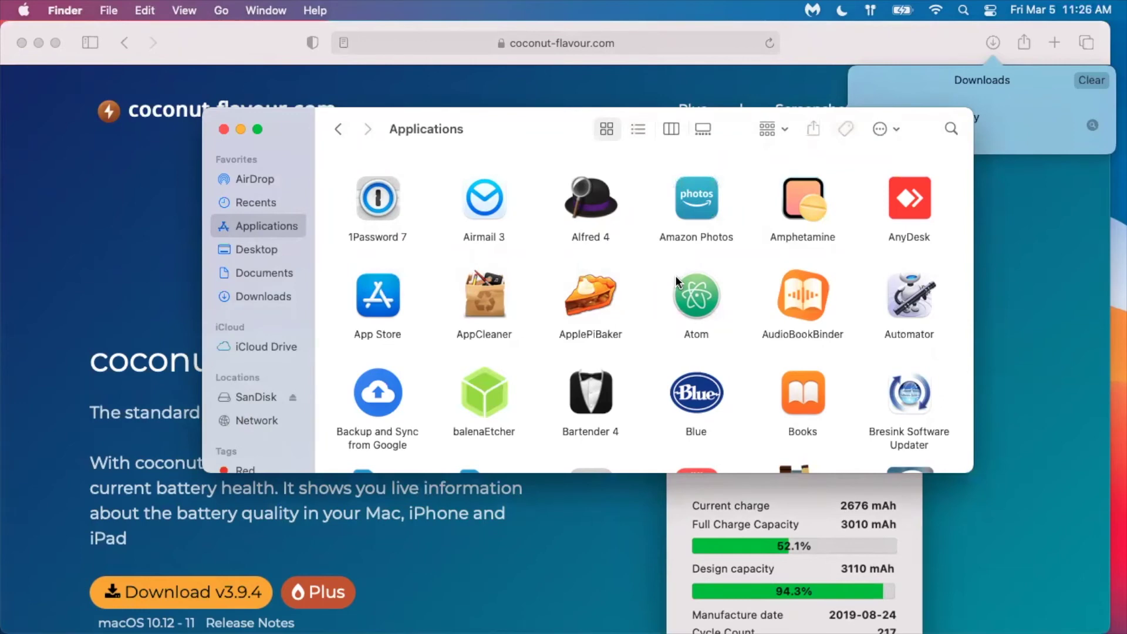
# Launch coconutBattery from Applications and open its app menu
pyautogui.scroll(-1, 675, 276)
pyautogui.scroll(-3, 675, 276)
pyautogui.scroll(-3, 675, 276)
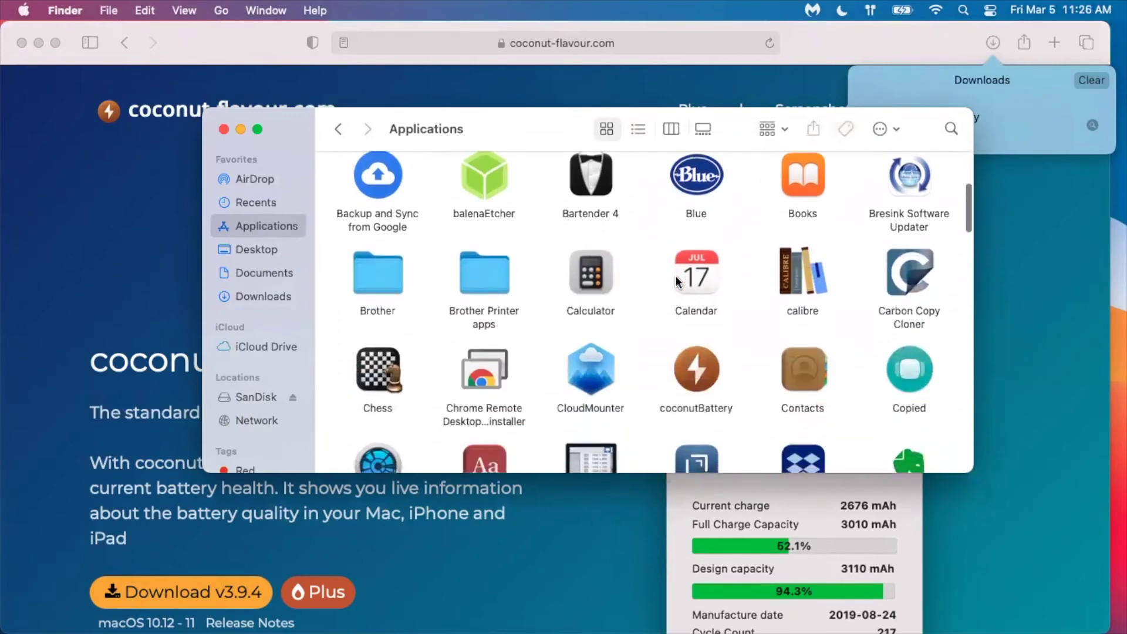
pyautogui.scroll(-2, 678, 282)
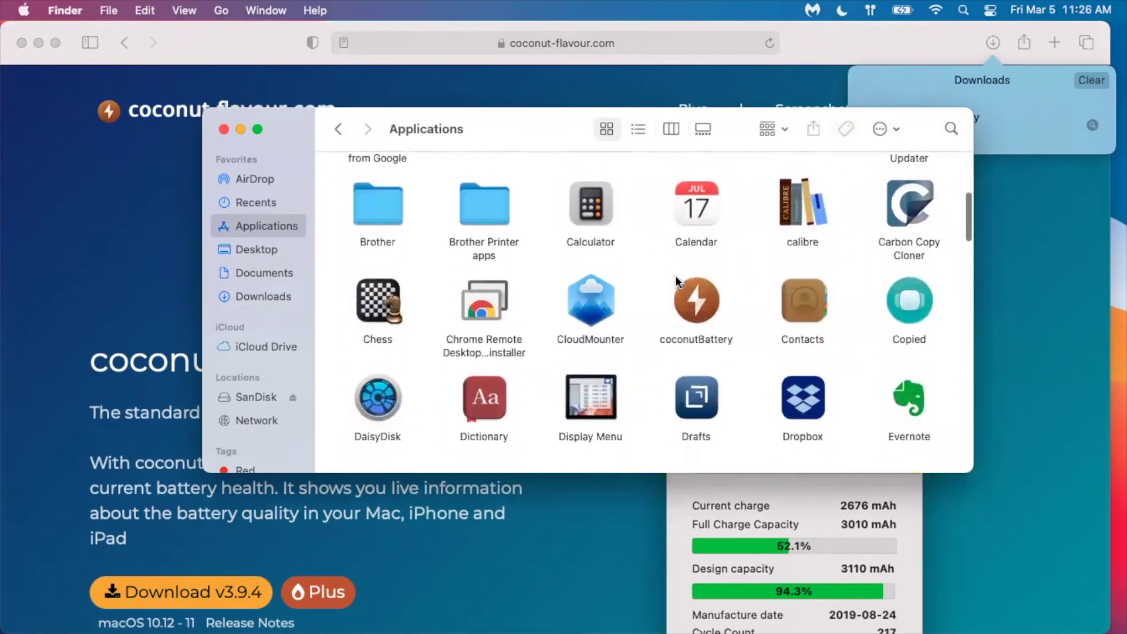
pyautogui.click(699, 301)
pyautogui.doubleClick(698, 302)
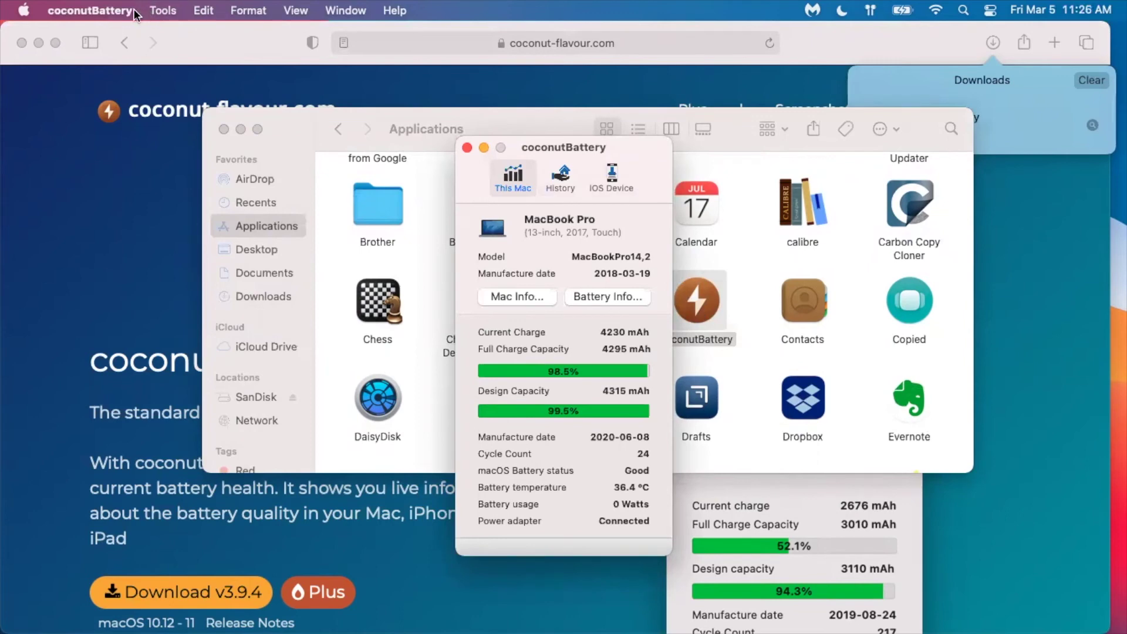
pyautogui.click(113, 12)
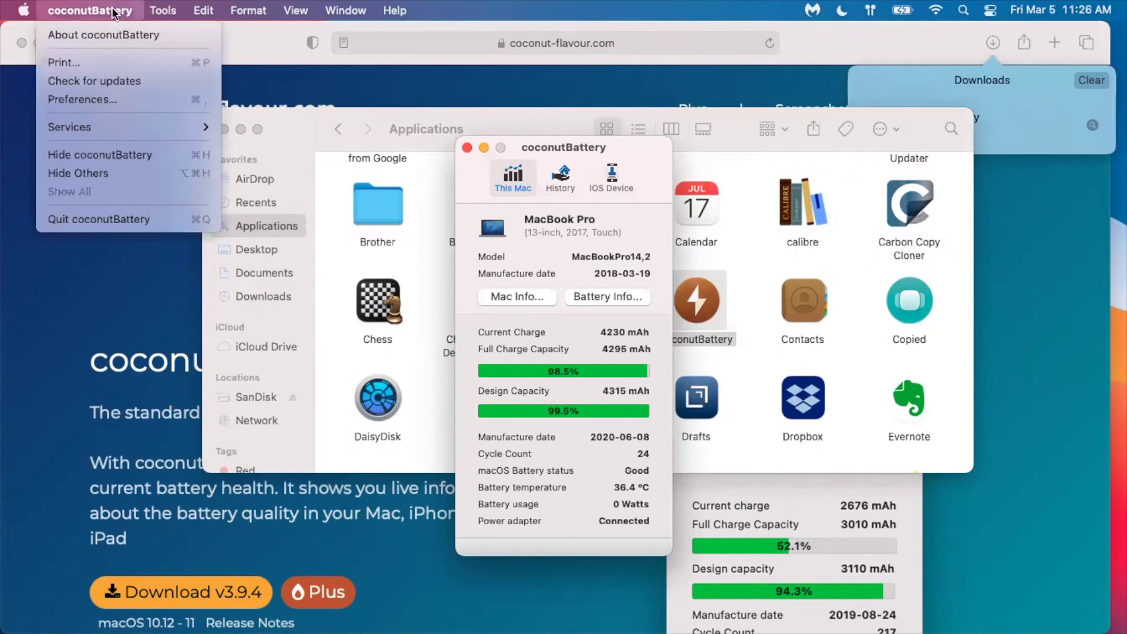
# Enable 'Run coconutBattery in background and show information in Menu Bar' and check the 98% readout
pyautogui.click(111, 100)
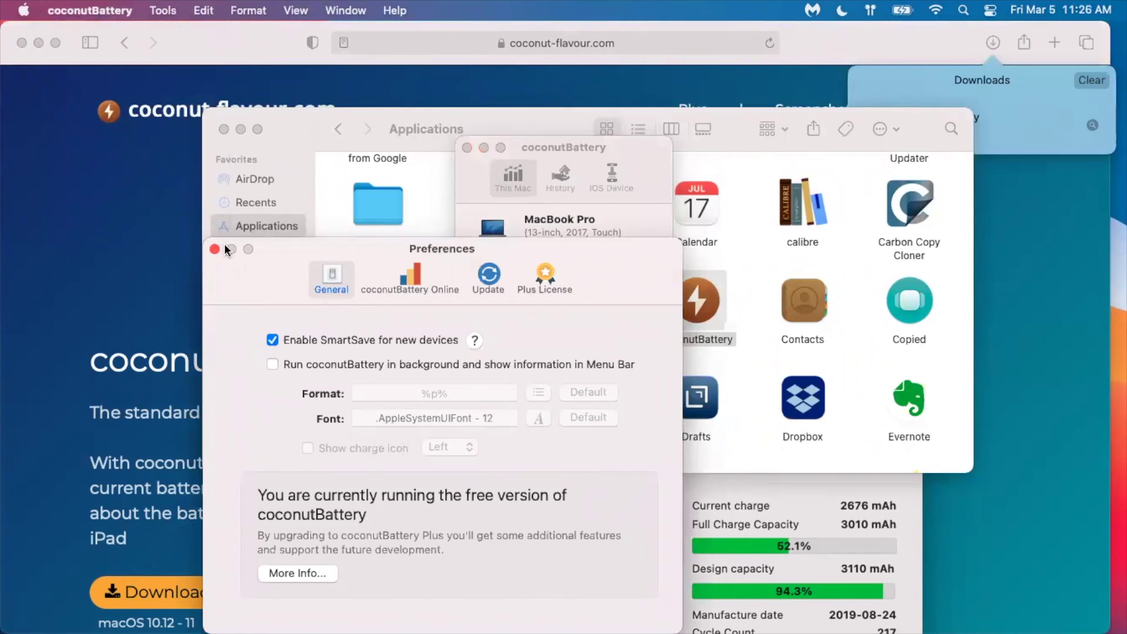
pyautogui.click(272, 364)
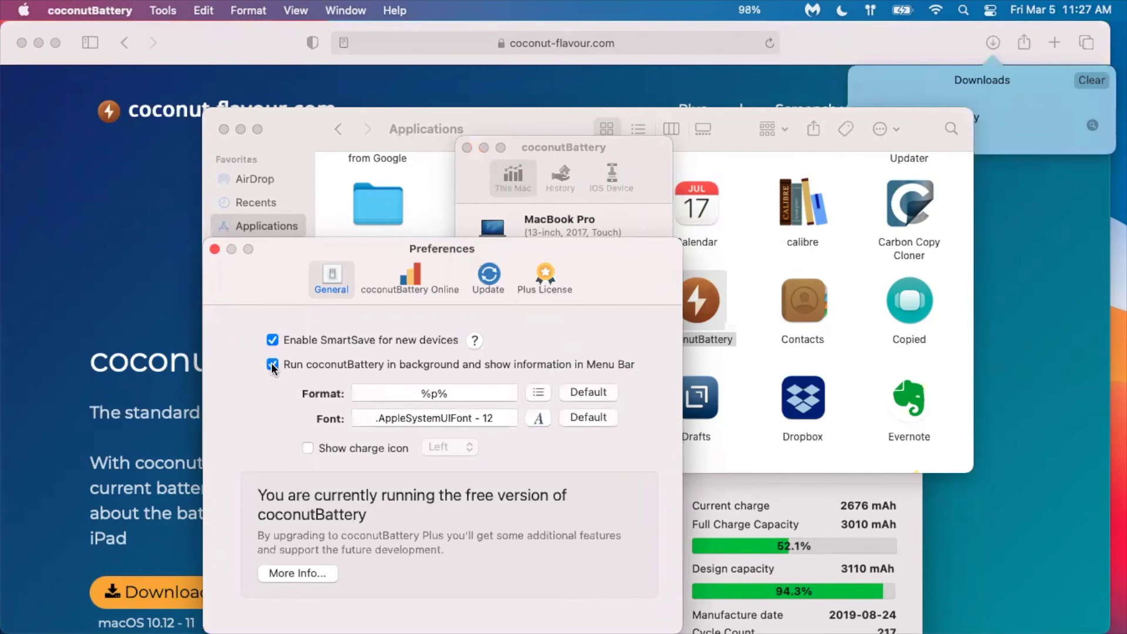
pyautogui.click(749, 10)
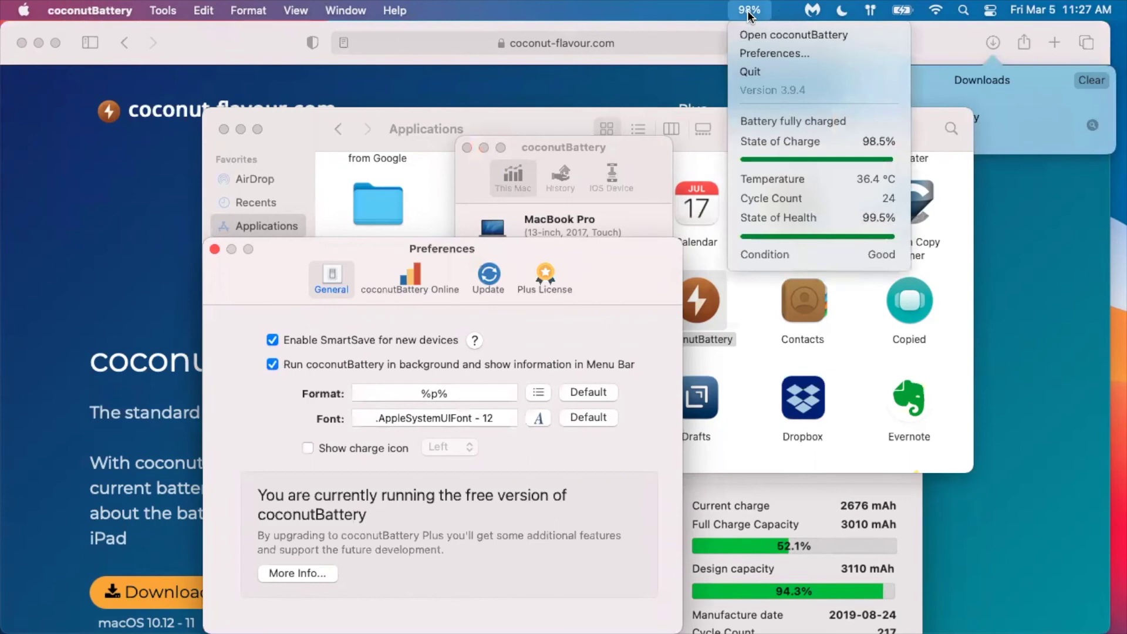
pyautogui.click(749, 9)
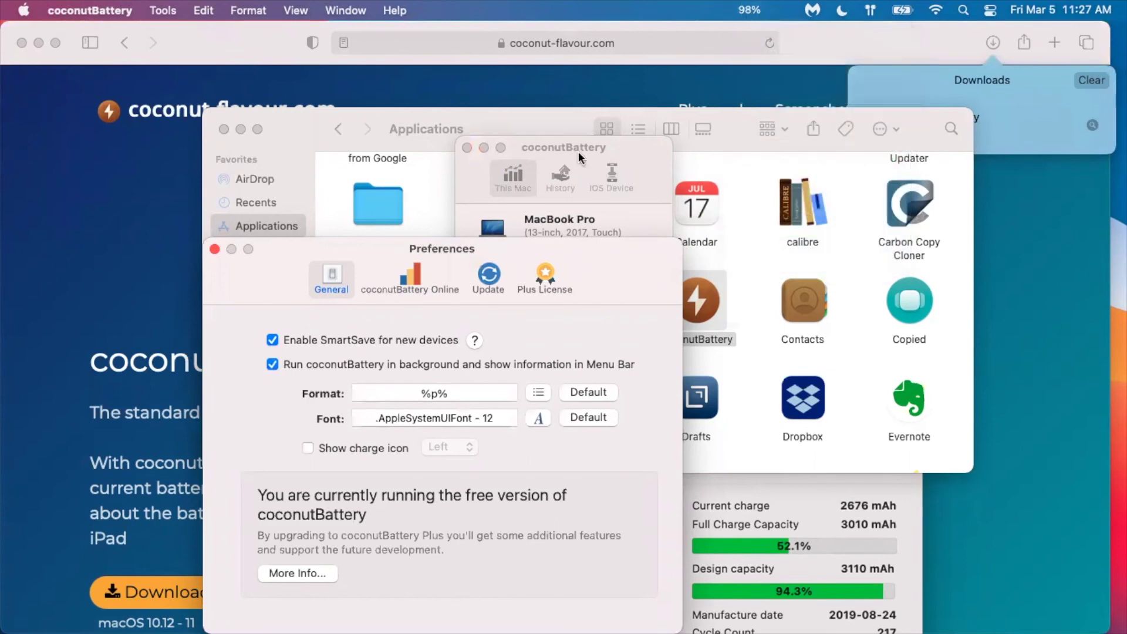
# Turn on 'Show charge icon' (Left) and confirm the icon beside 98% in the menu bar
pyautogui.click(310, 449)
pyautogui.click(727, 9)
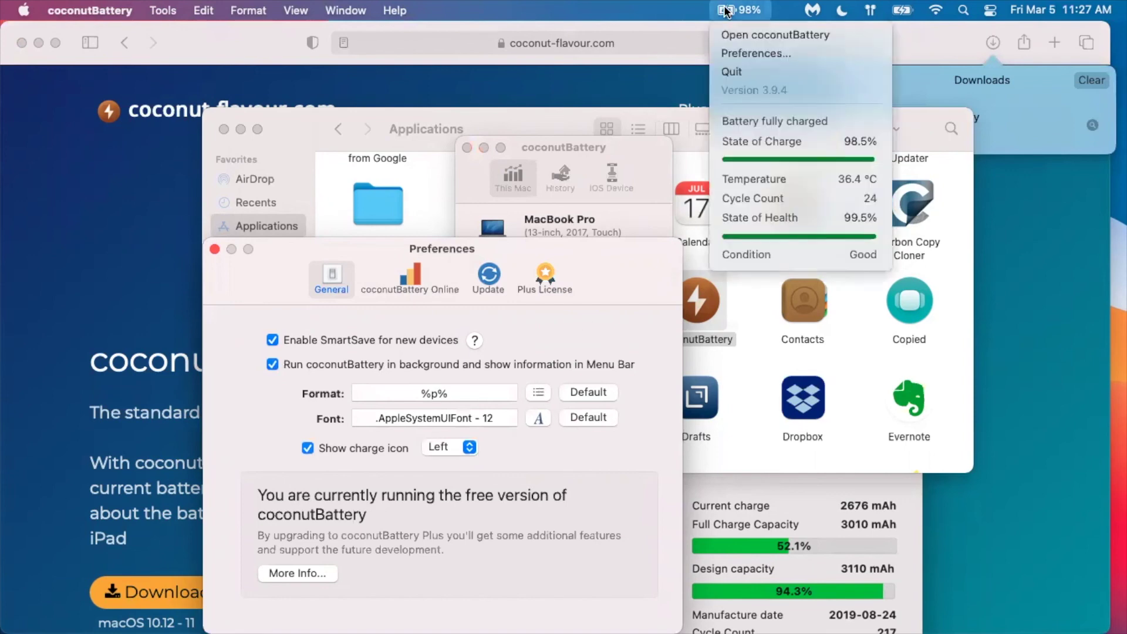
pyautogui.click(726, 10)
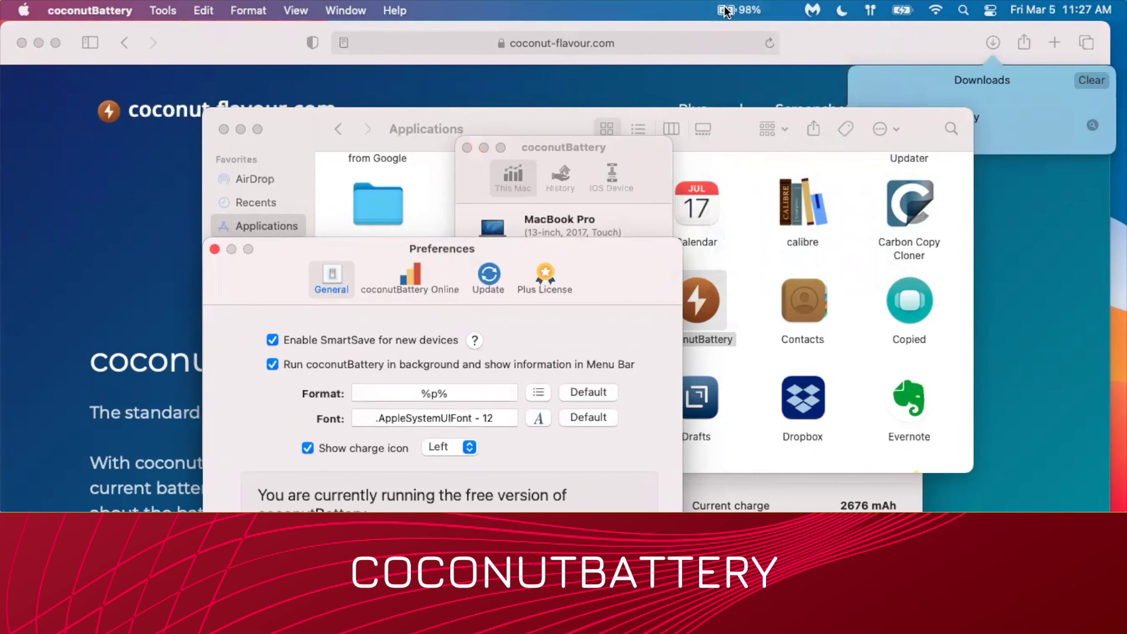